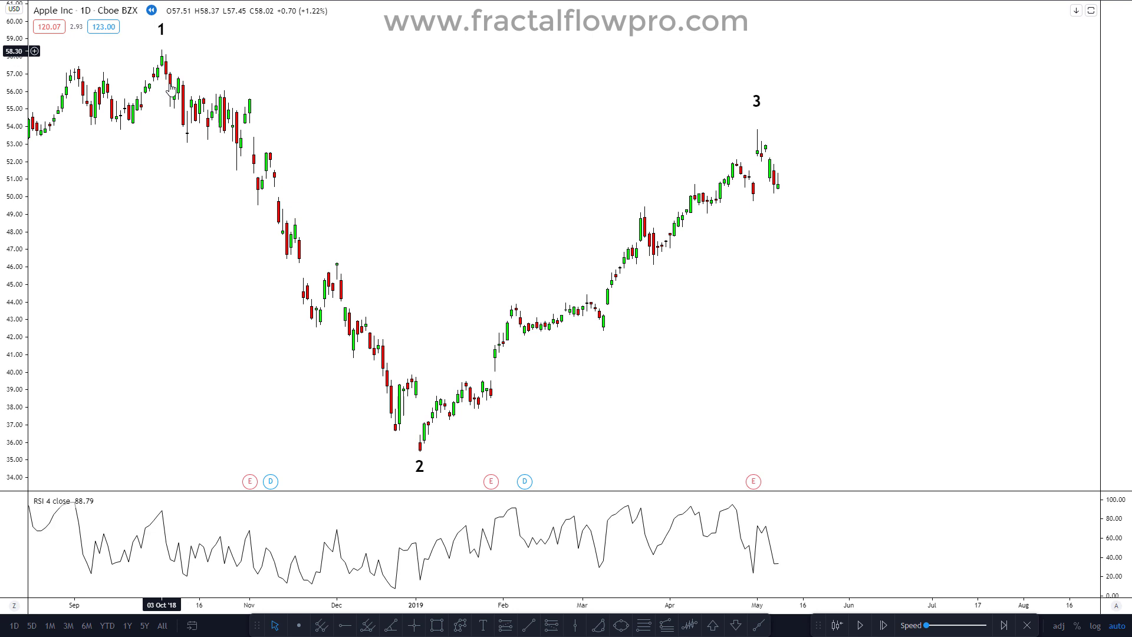
Draw horizontal rays at 54.20 and 53.41 from the early-November candles
left_click(249, 122)
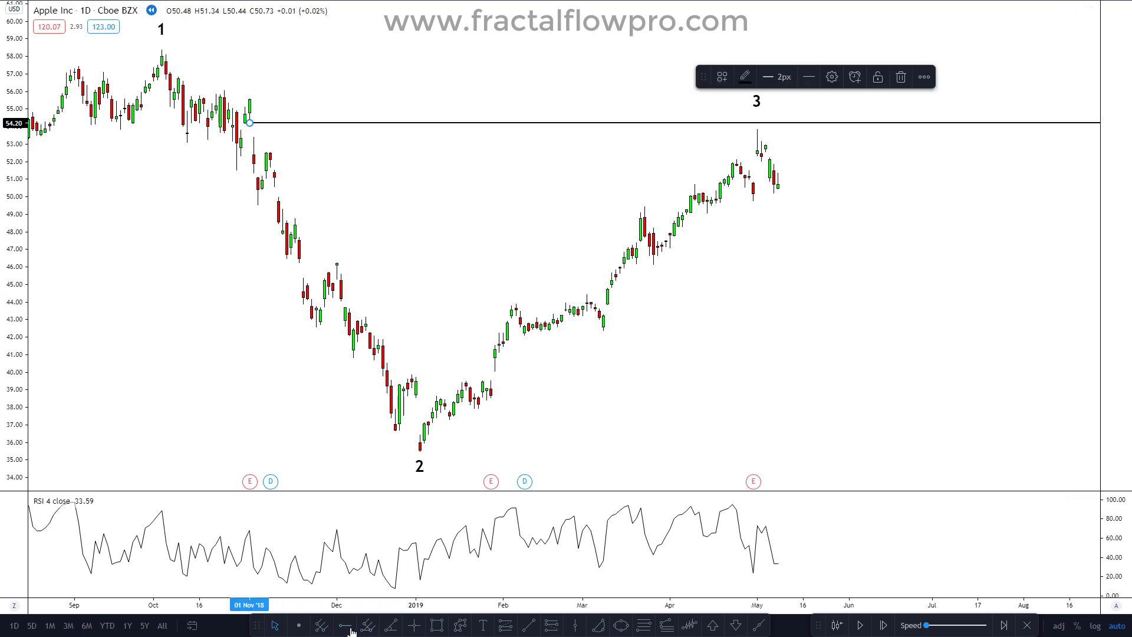
left_click(349, 628)
left_click(255, 136)
left_click(270, 141)
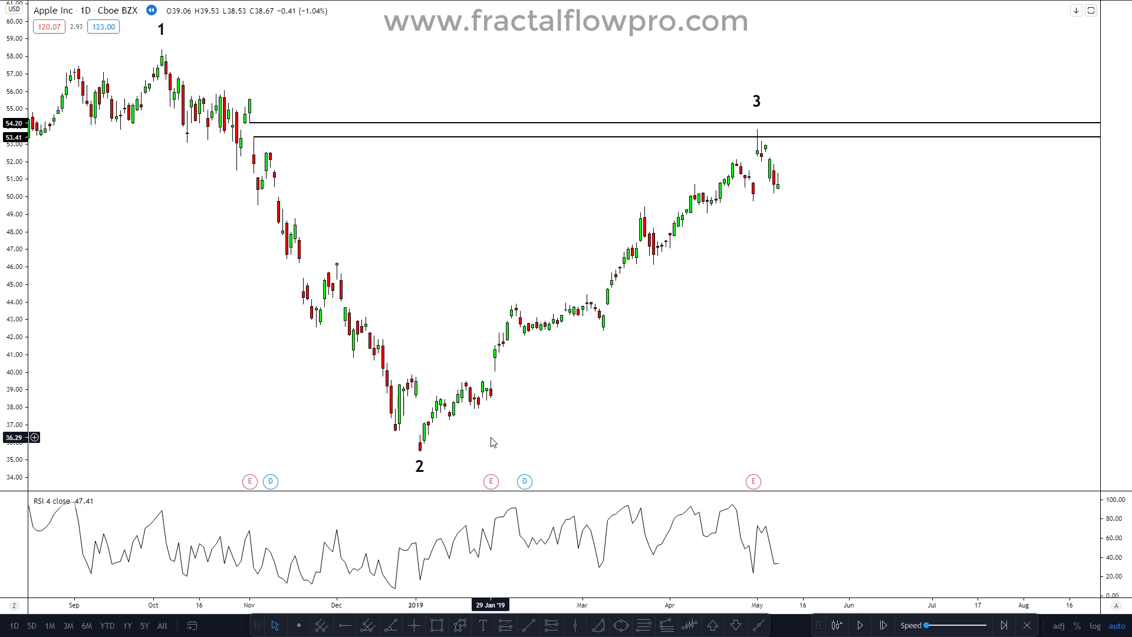
Add horizontal rays at 39.53 and 40.06 (late January) and 43.27 and 43.84 (March)
left_click(344, 626)
left_click(492, 383)
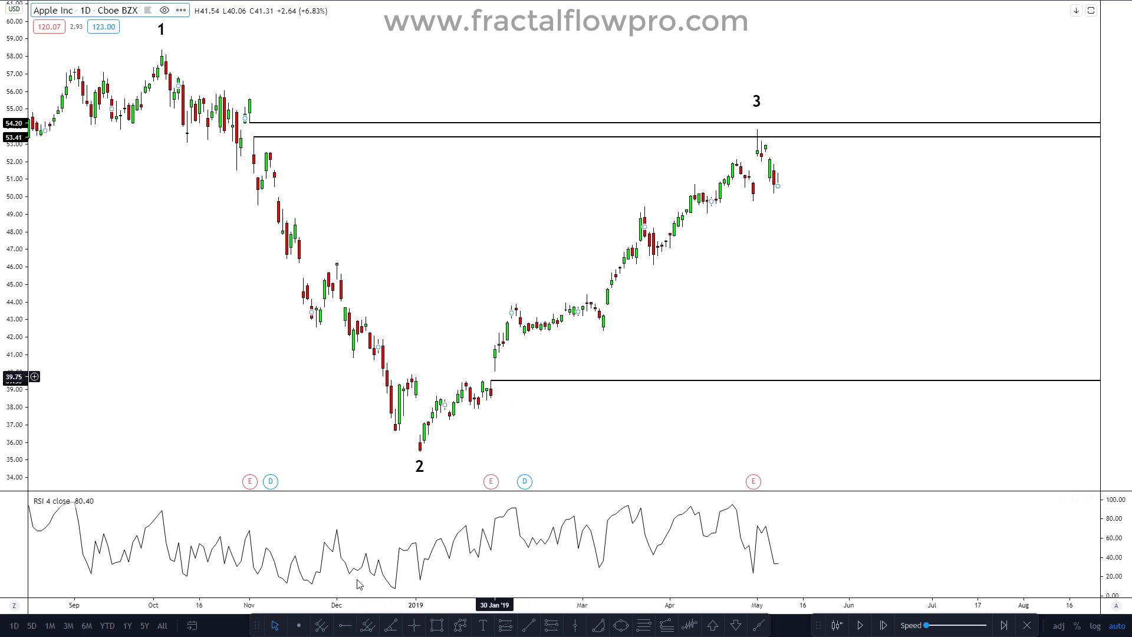
left_click(496, 373)
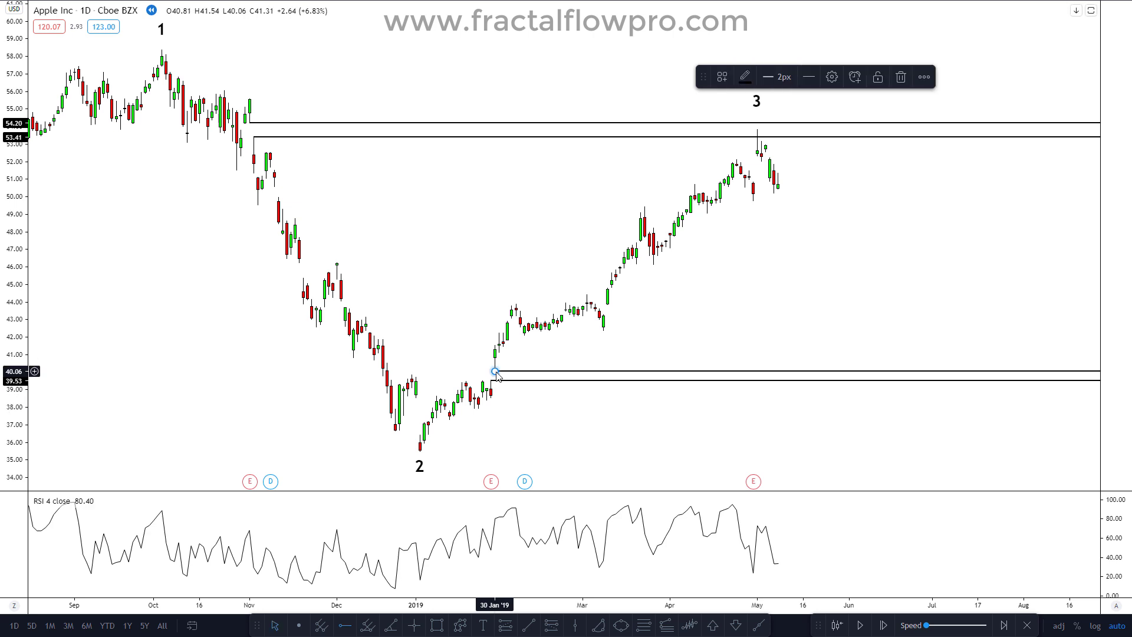
left_click(603, 315)
left_click(345, 626)
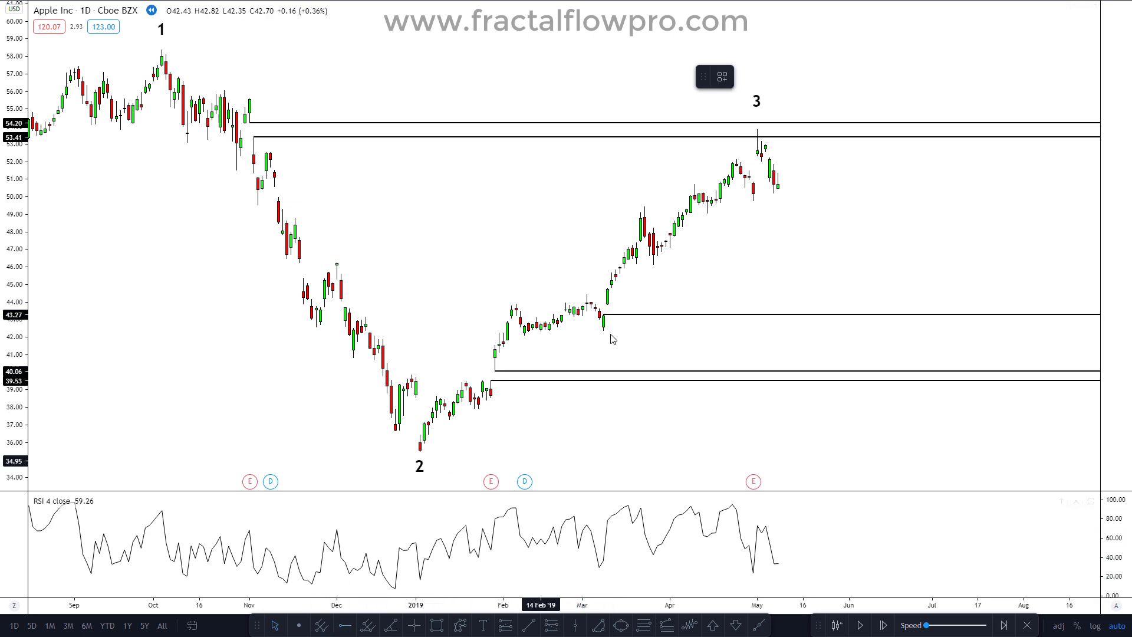
left_click(607, 304)
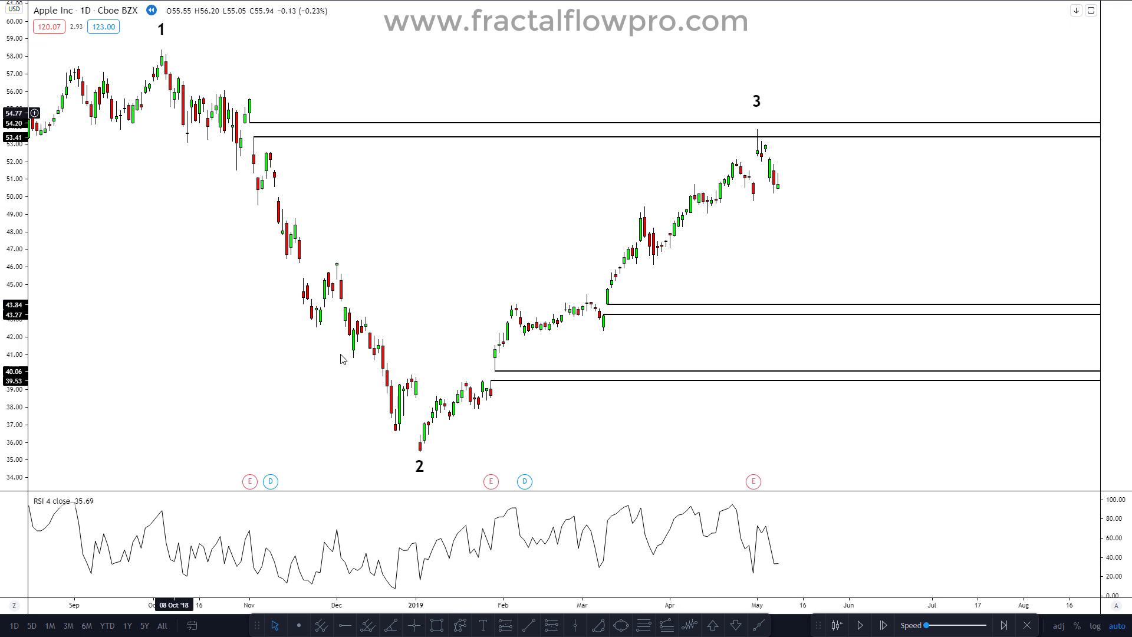
Draw a pitchfork from point 1's high through point 2's low to point 3's high
left_click(321, 625)
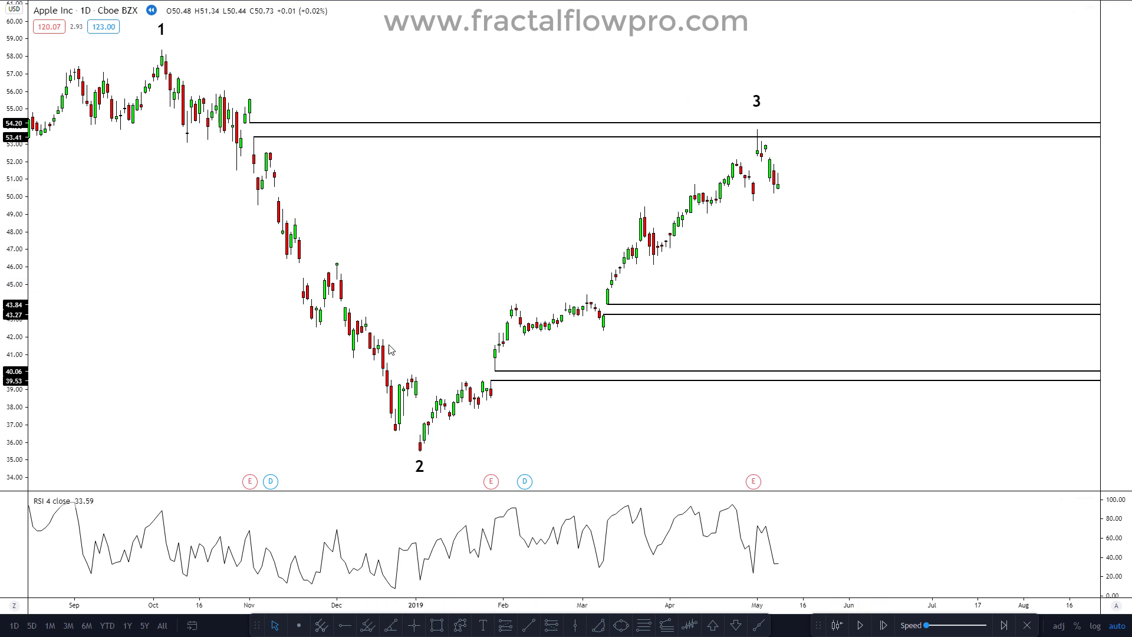
left_click(161, 50)
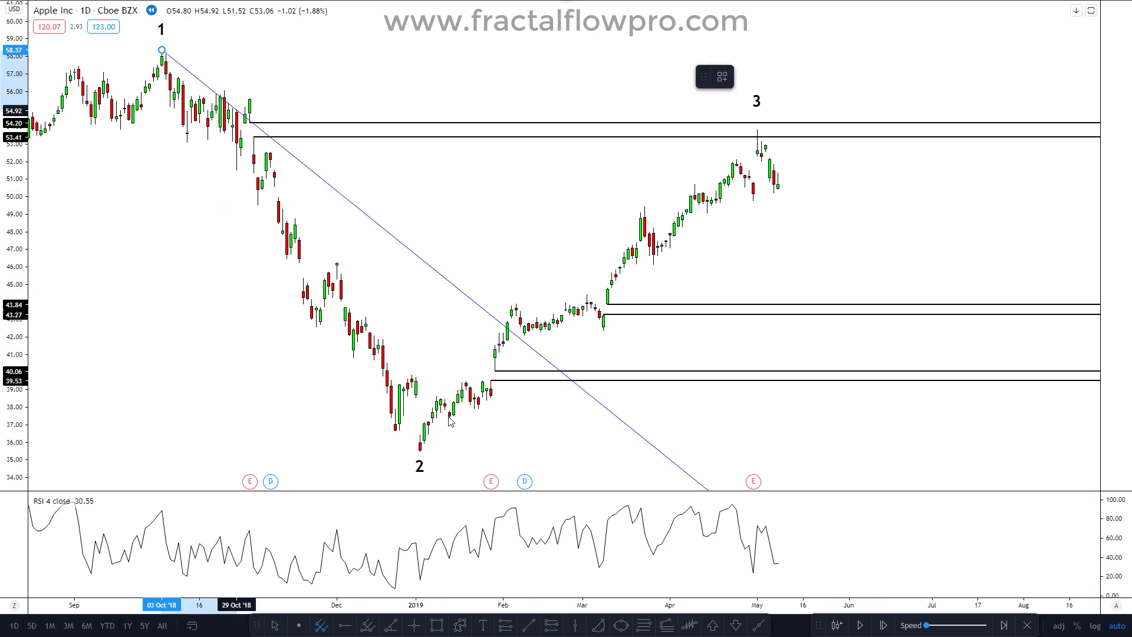
left_click(420, 452)
left_click(757, 129)
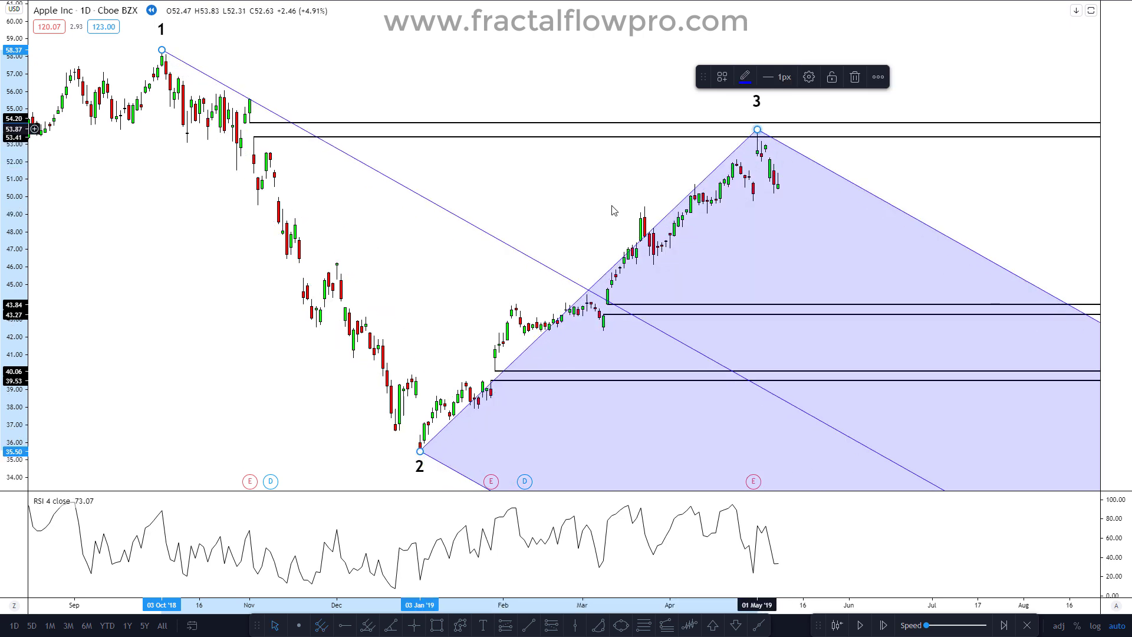
left_click(612, 210)
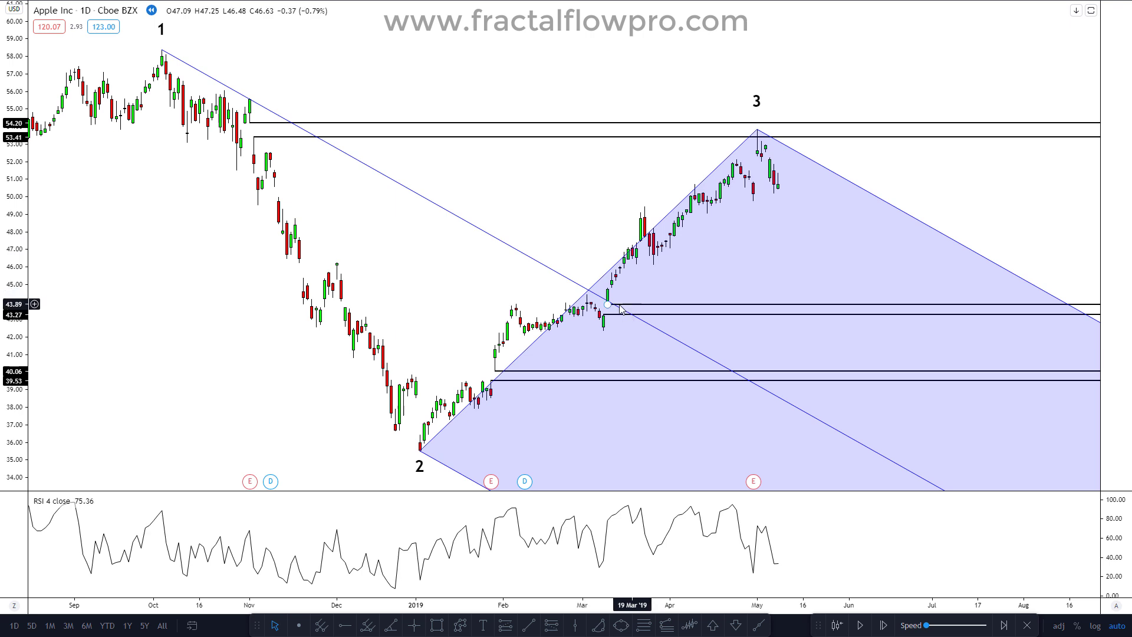
left_click(742, 372)
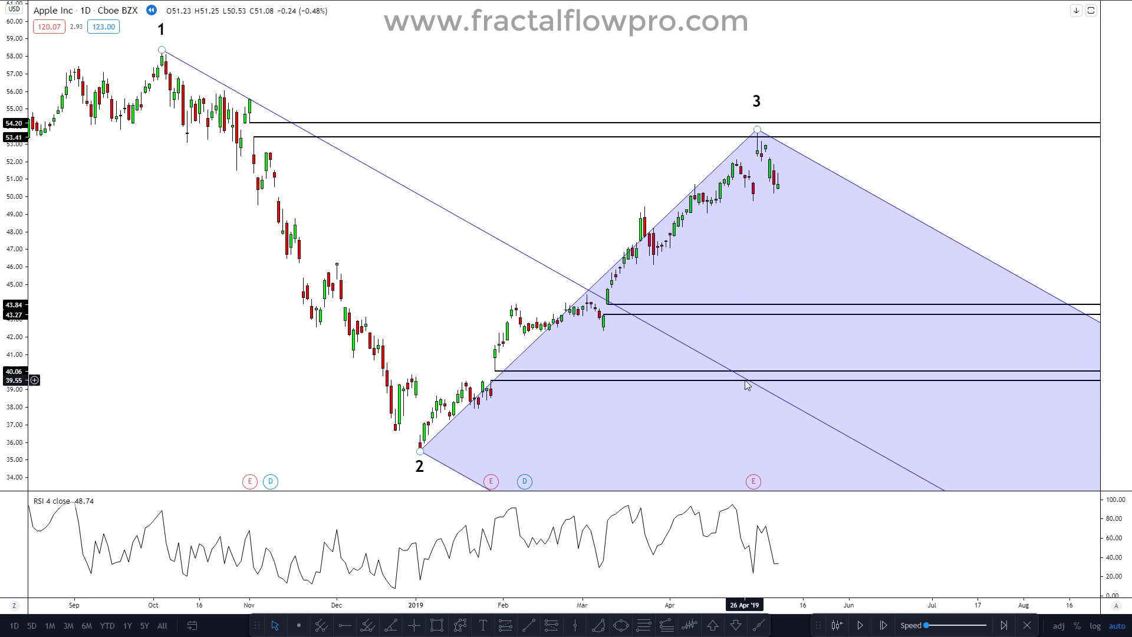
left_click(437, 268)
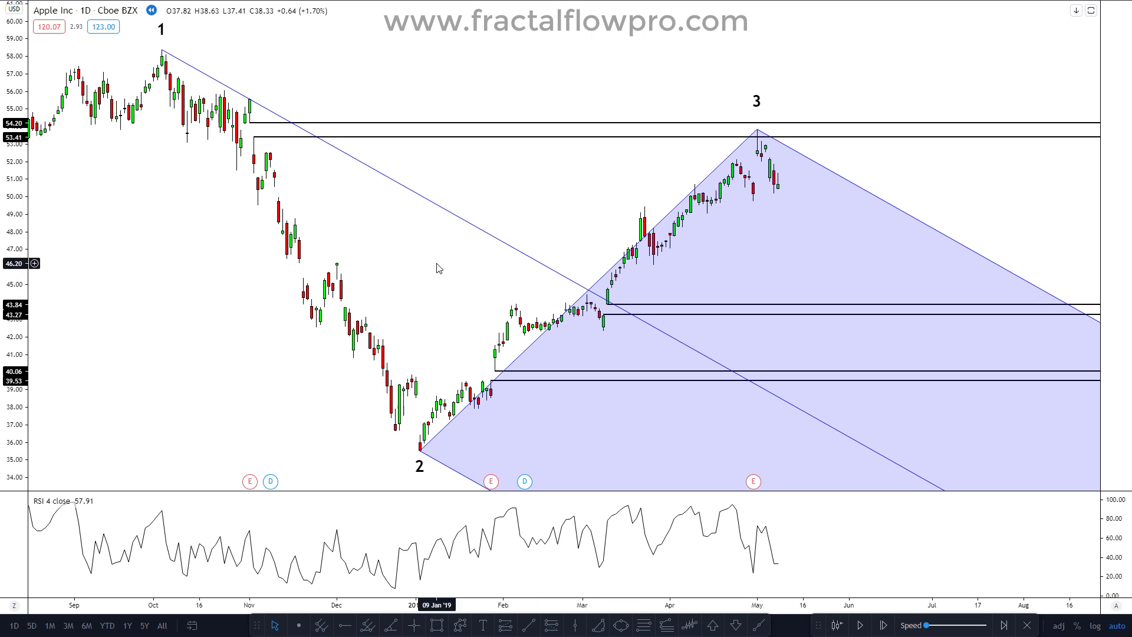
left_click(493, 242)
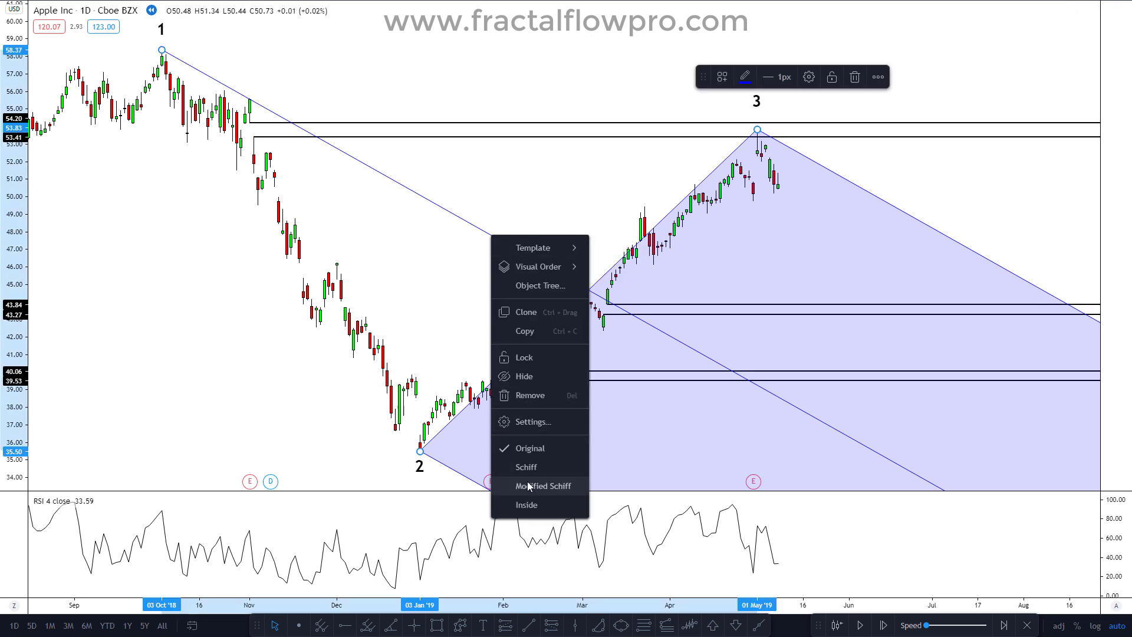
Switch the existing pitchfork's style to Modified Schiff
left_click(534, 485)
left_click(553, 205)
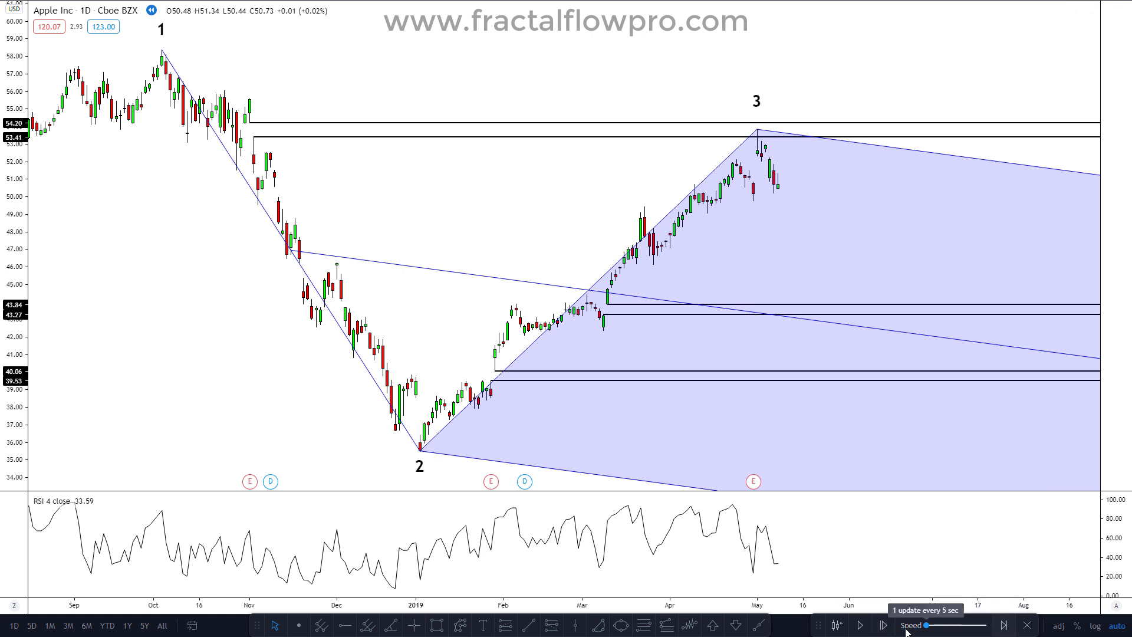
Step the bar replay forward 13 bars until price rebounds off 43.27 in early June 2019
left_click(883, 626)
left_click(883, 626)
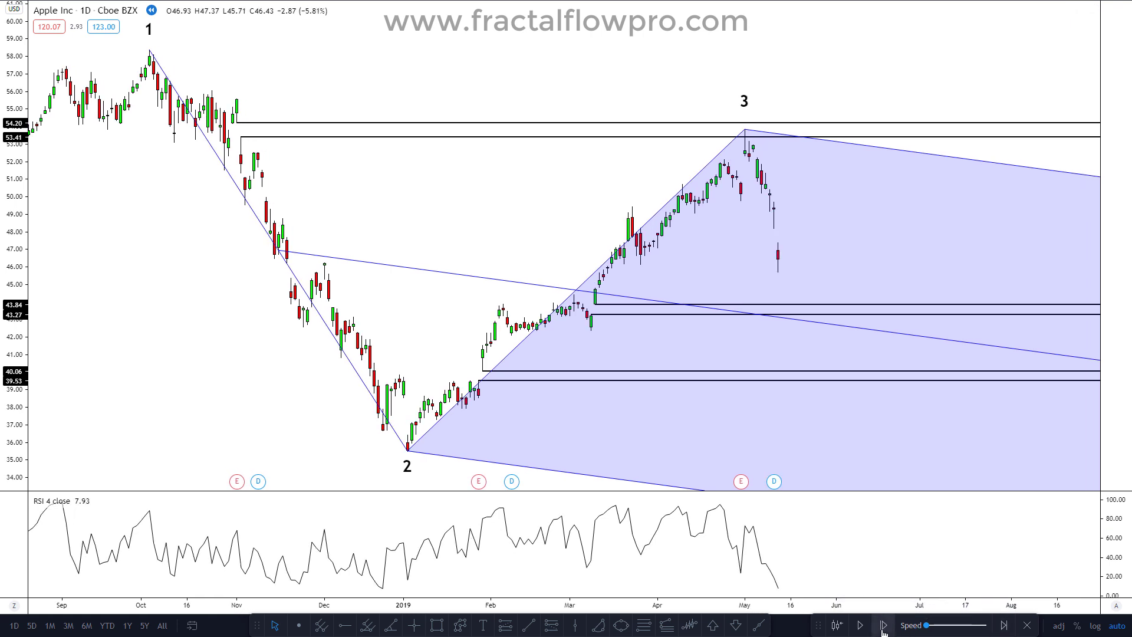
left_click(882, 626)
left_click(882, 626)
left_click(882, 626)
left_click(882, 626)
left_click(882, 626)
left_click(882, 626)
left_click(883, 626)
left_click(882, 626)
left_click(883, 631)
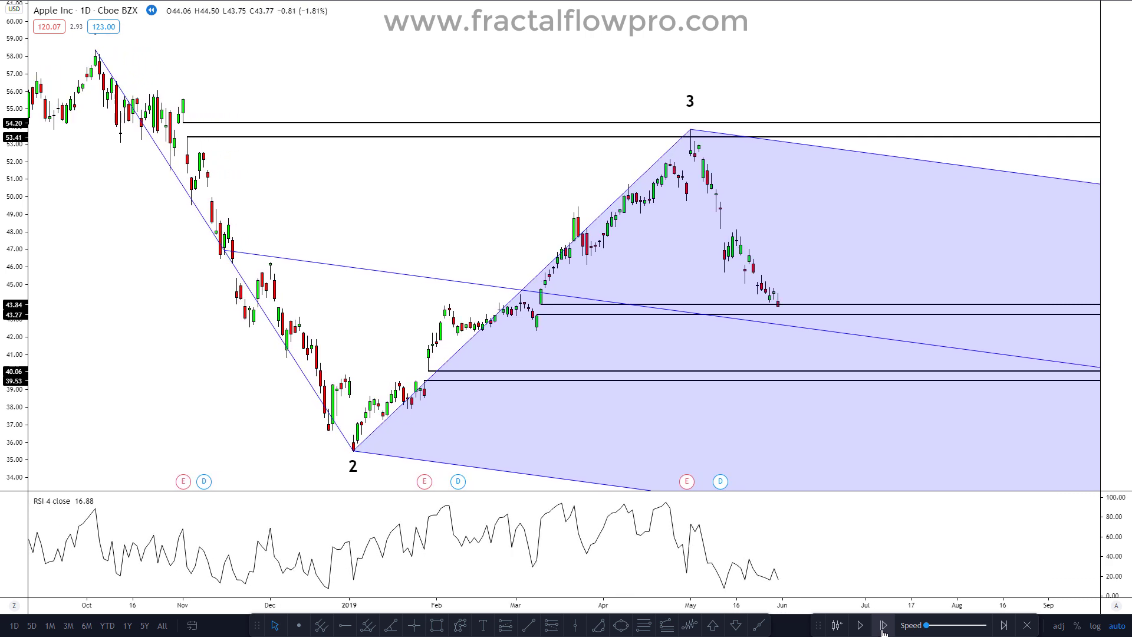
left_click(883, 629)
left_click(883, 629)
left_click(883, 630)
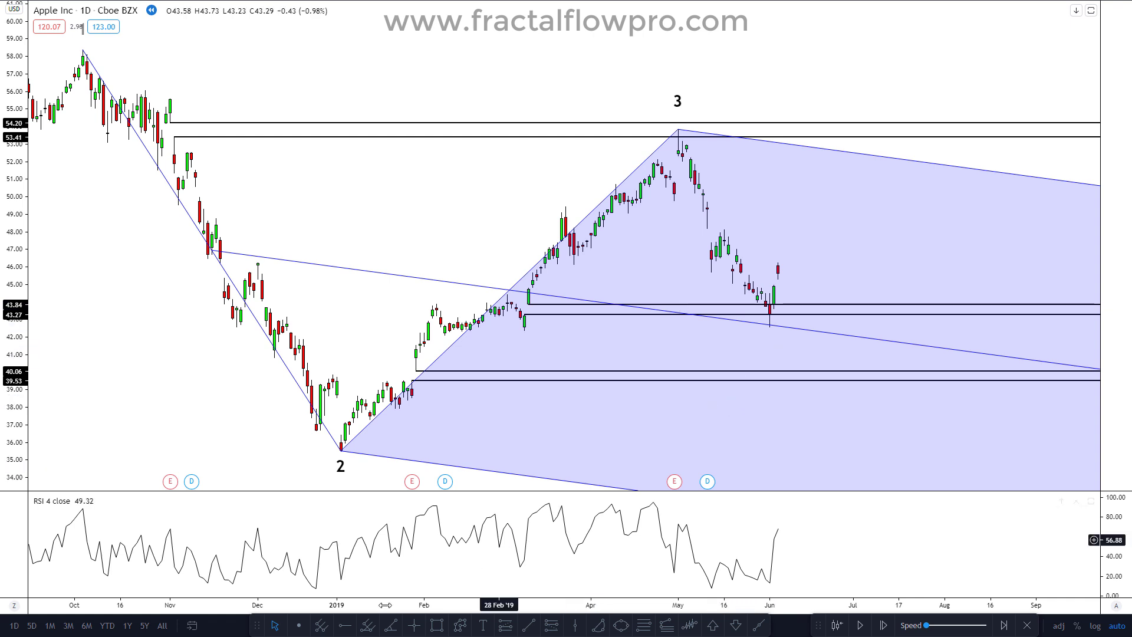
Advance the bar replay 18 bars into late July 2019
left_click(881, 629)
left_click(880, 629)
left_click(881, 629)
left_click(881, 628)
left_click(882, 625)
left_click(882, 625)
left_click(882, 625)
left_click(882, 625)
left_click(882, 625)
left_click(883, 625)
left_click(883, 625)
left_click(883, 625)
left_click(882, 626)
left_click(881, 626)
left_click(882, 626)
left_click(882, 626)
left_click(882, 626)
left_click(882, 626)
left_click(882, 626)
left_click(882, 626)
left_click(881, 626)
left_click(882, 626)
left_click(882, 626)
left_click(881, 626)
left_click(881, 626)
left_click(882, 627)
left_click(882, 626)
left_click(882, 627)
left_click(882, 626)
left_click(882, 626)
left_click(882, 627)
left_click(882, 626)
Delete the old Modified Schiff pitchfork
left_click_drag(354, 192, 478, 200)
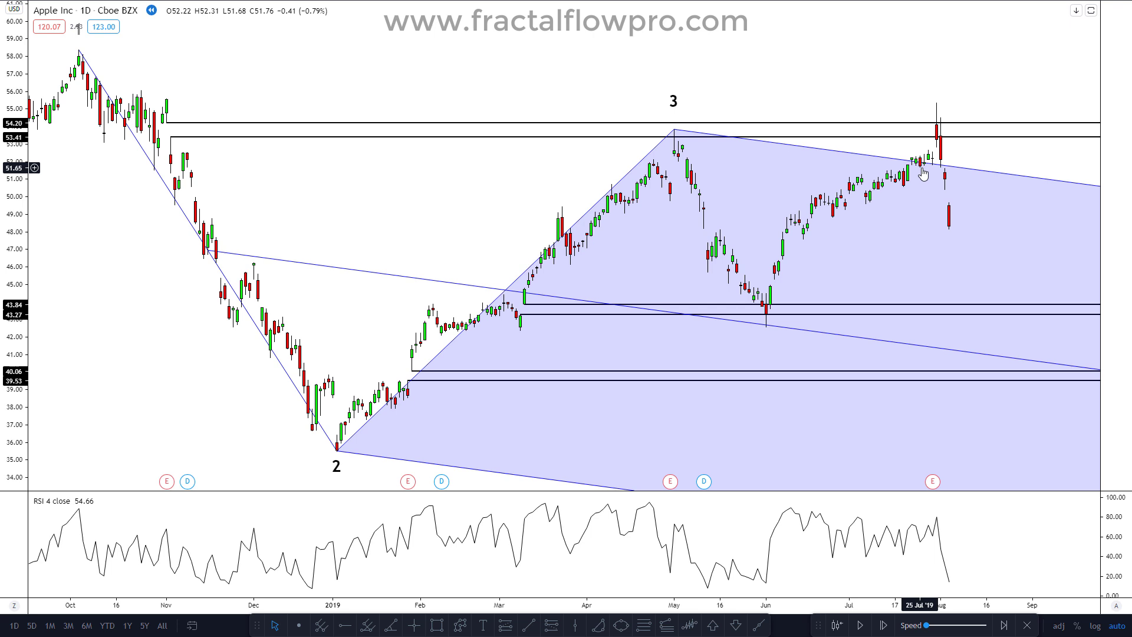
left_click(422, 284)
key("Delete")
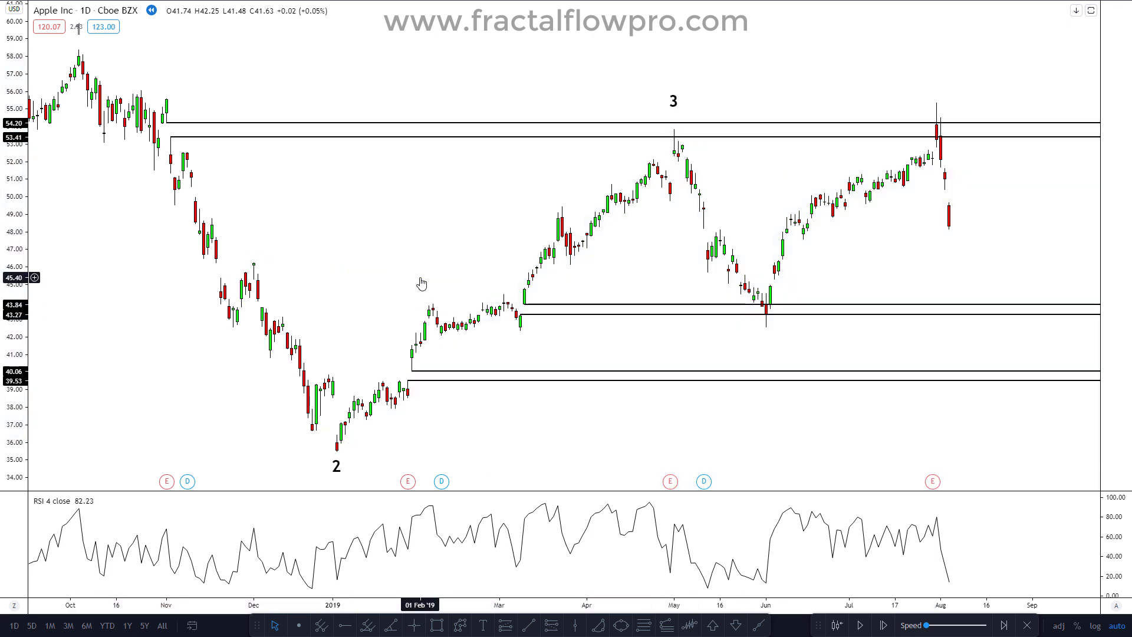
Copy label 3 to the June low, change it to 4, and begin a new pitchfork at point 2
left_click(674, 105)
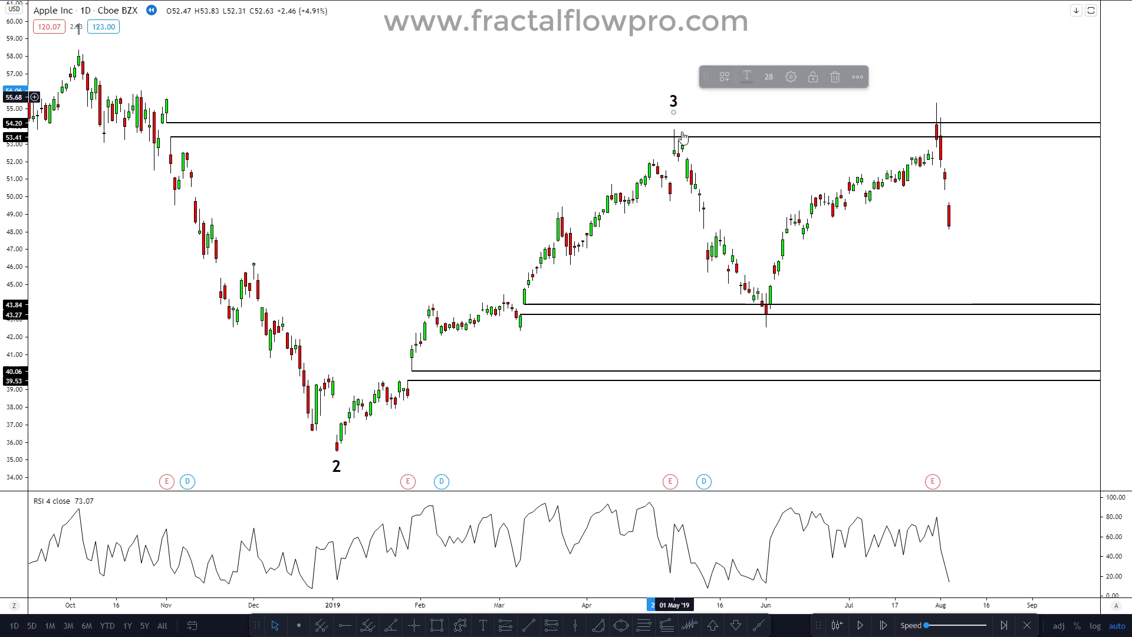
double_click(769, 345)
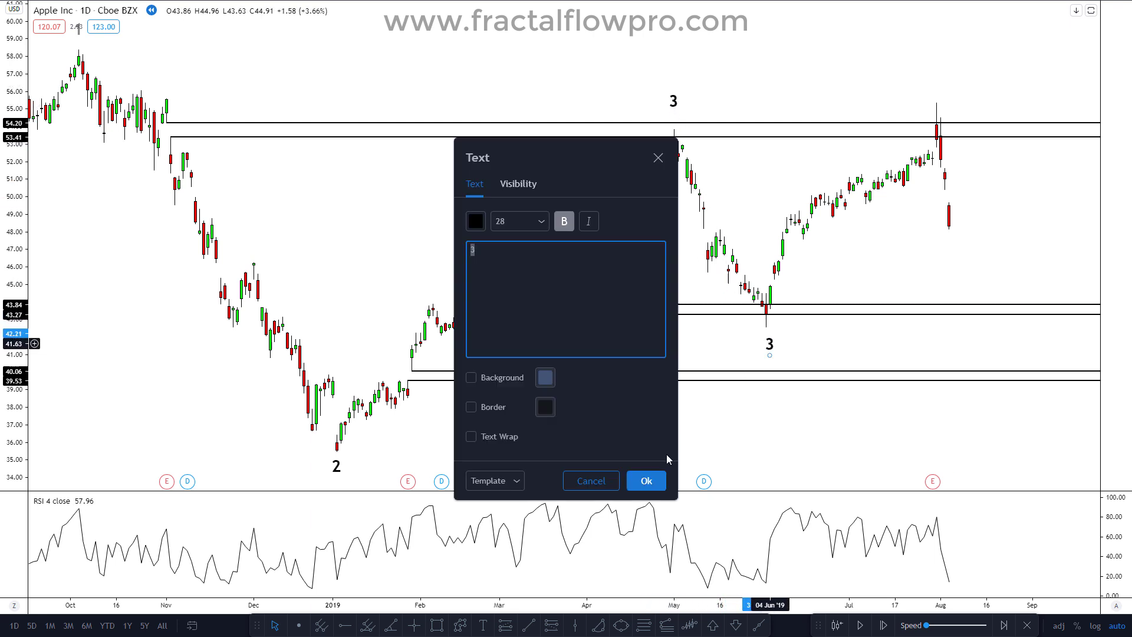
type("4")
left_click(646, 480)
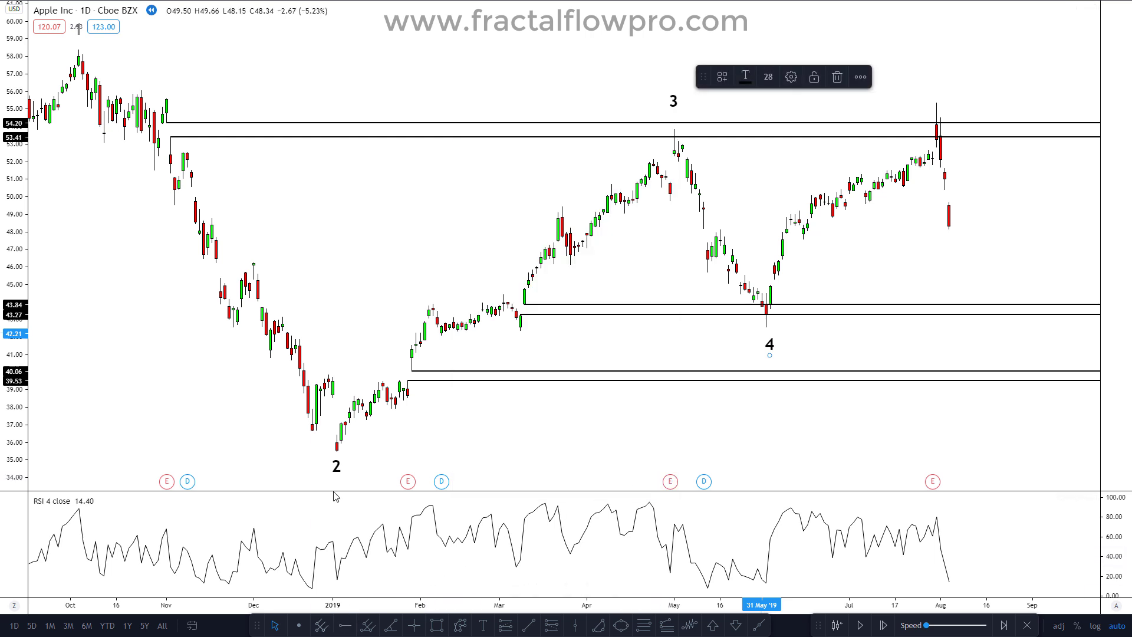
key("alt+t")
left_click(337, 452)
Anchor the pitchfork at the point-3 high and point-4 low, then make it a Schiff pitchfork
left_click(674, 129)
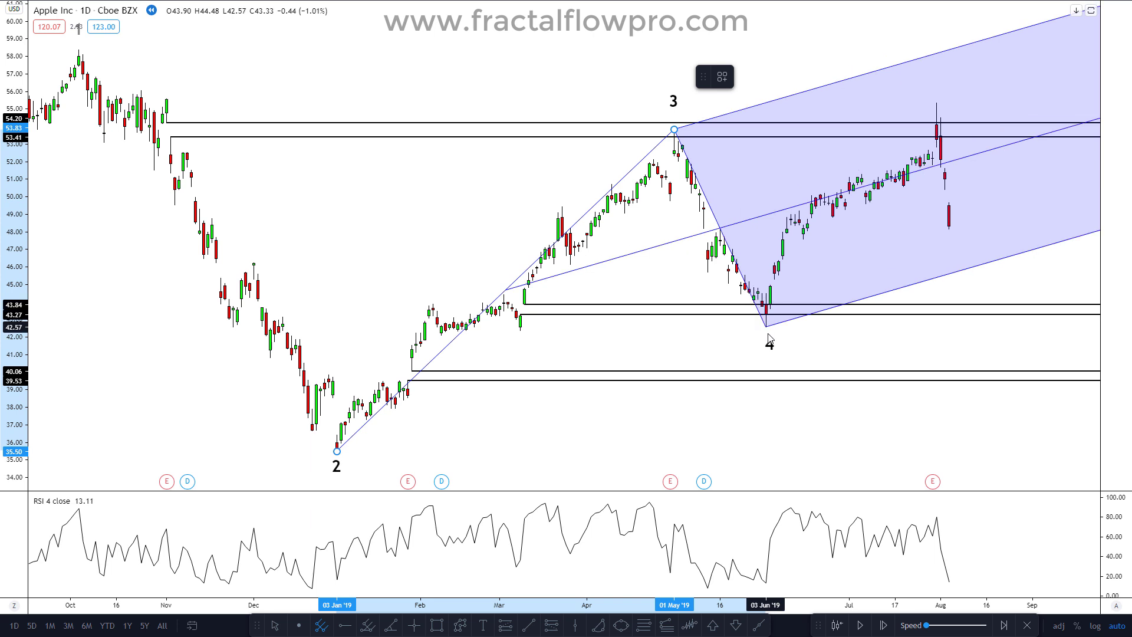
left_click(765, 326)
right_click(670, 244)
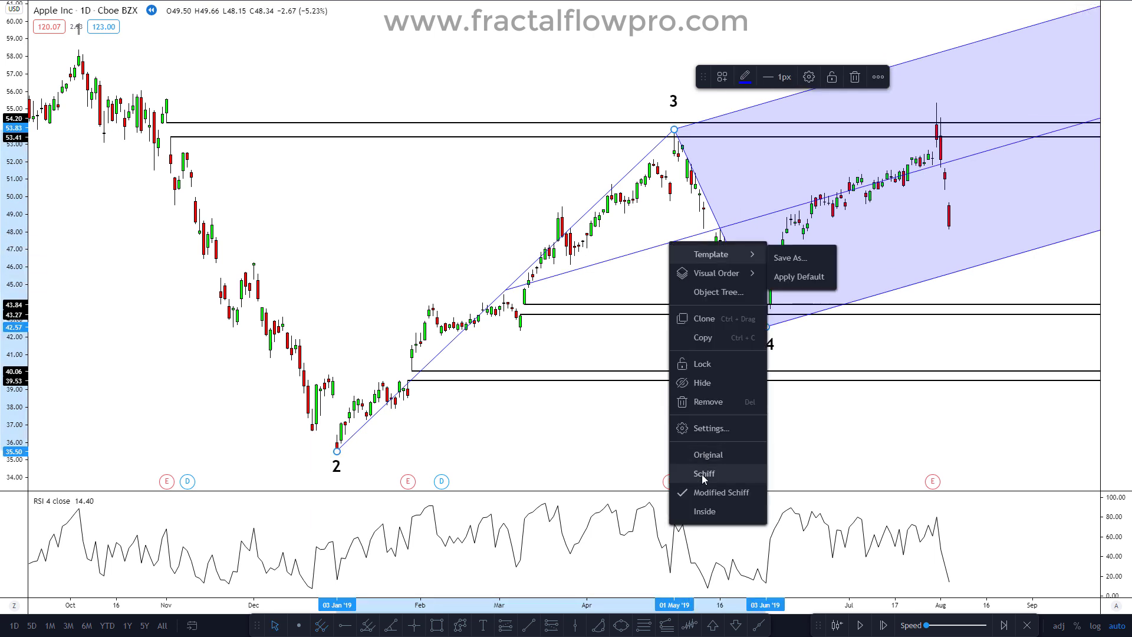
left_click(707, 458)
left_click(891, 364)
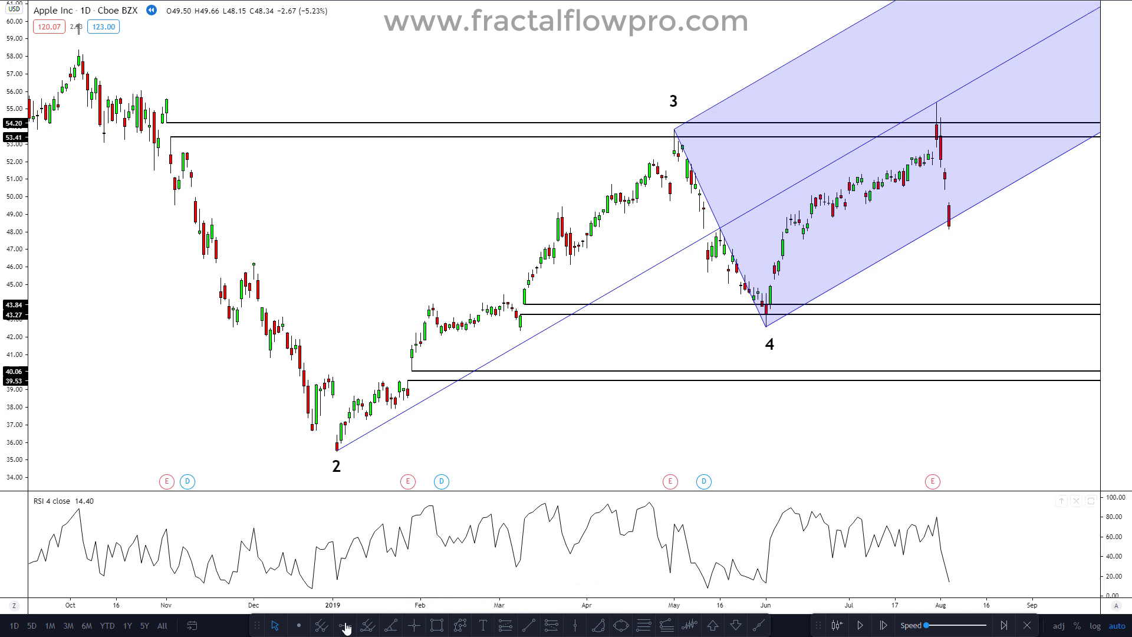
Place a horizontal support ray at the 48.40 July pullback low
left_click(805, 226)
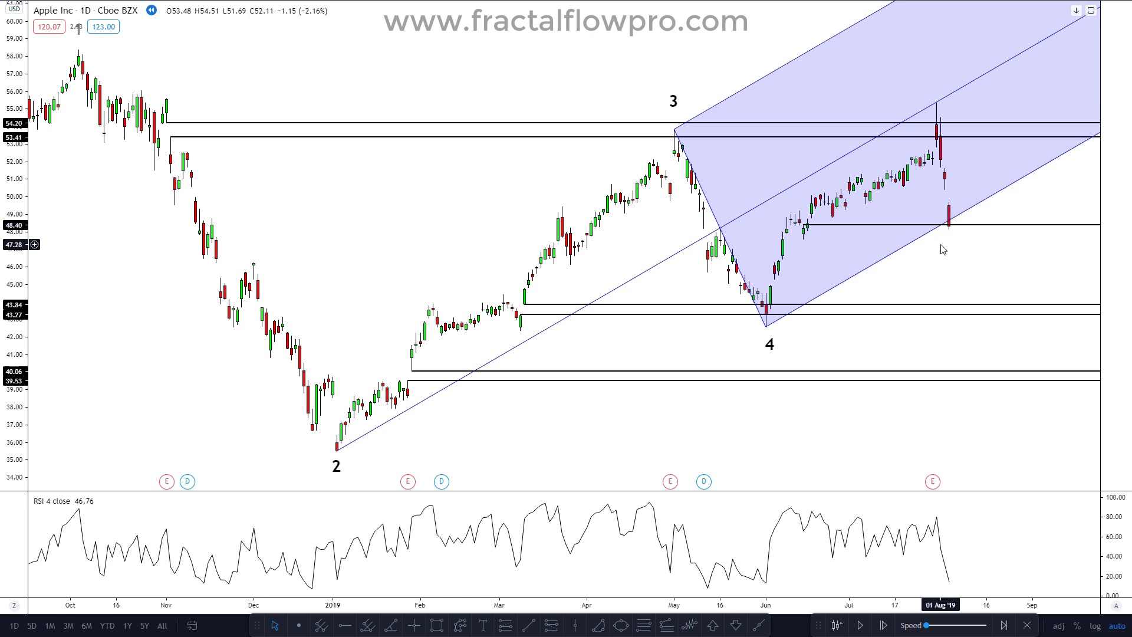
Step the bar replay forward 52 bars, through January 2020, into March 2020
left_click(884, 625)
left_click(884, 626)
left_click(883, 625)
left_click(884, 626)
left_click(883, 625)
left_click(883, 625)
left_click(884, 625)
left_click(884, 626)
left_click(883, 625)
left_click(884, 625)
left_click(883, 625)
left_click(884, 626)
left_click(884, 627)
left_click(884, 627)
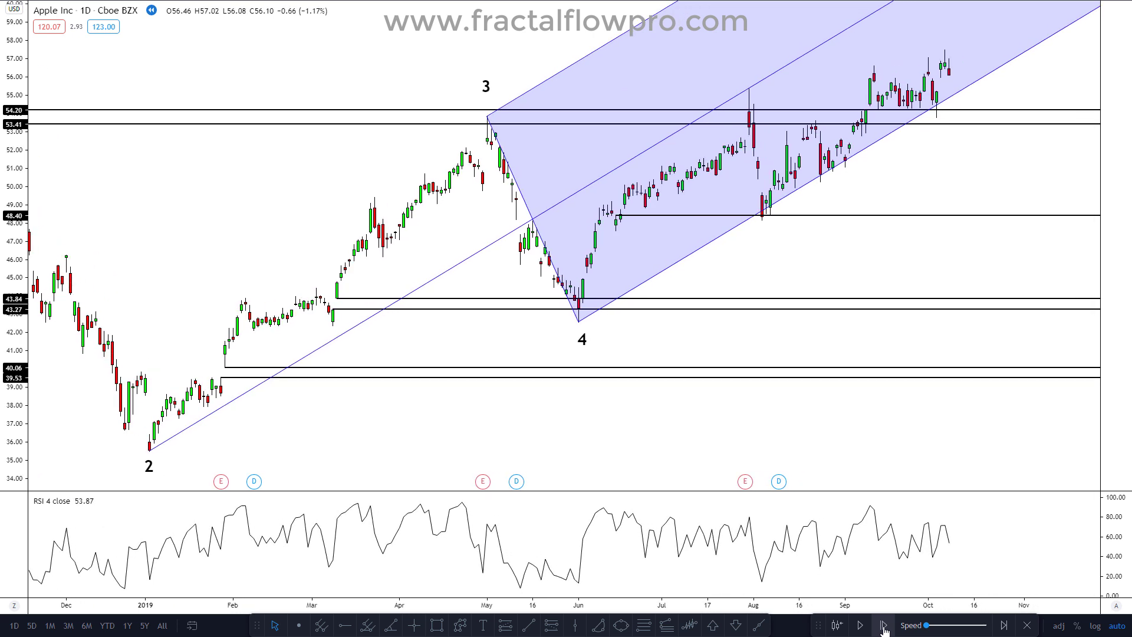
left_click(884, 627)
left_click(883, 627)
left_click(884, 627)
left_click(883, 626)
left_click(884, 627)
left_click(884, 627)
left_click(883, 626)
left_click(883, 625)
left_click(883, 626)
left_click(884, 625)
left_click(884, 627)
left_click(884, 627)
left_click(884, 627)
left_click(883, 626)
left_click(884, 627)
left_click(883, 626)
left_click(884, 626)
left_click(883, 627)
left_click(884, 626)
left_click(884, 627)
left_click(884, 626)
left_click(884, 626)
left_click(884, 627)
left_click(883, 627)
left_click(884, 626)
left_click(884, 627)
left_click(884, 627)
left_click(884, 627)
left_click(884, 627)
left_click(883, 627)
left_click(883, 627)
left_click(884, 627)
left_click(883, 627)
left_click(883, 627)
left_click(883, 626)
left_click(883, 627)
left_click(884, 627)
left_click(883, 626)
left_click(884, 626)
left_click(884, 626)
left_click(884, 627)
left_click(884, 626)
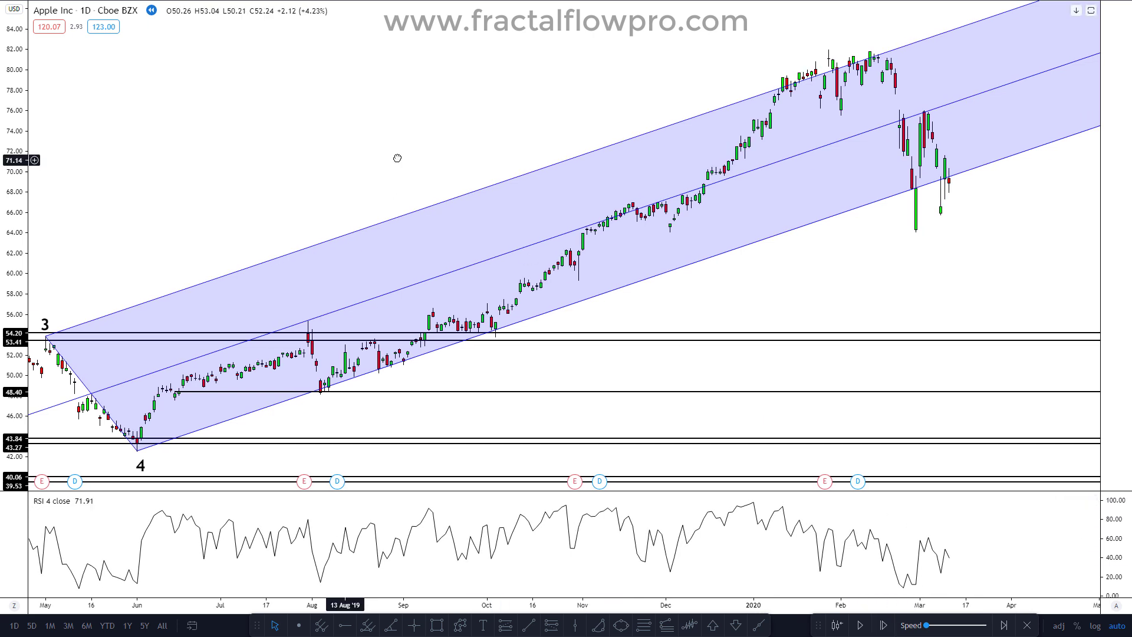
Zoom out the time axis and nudge the chart right to show October 2018 through March 2020
scroll(397, 157, "down", 5)
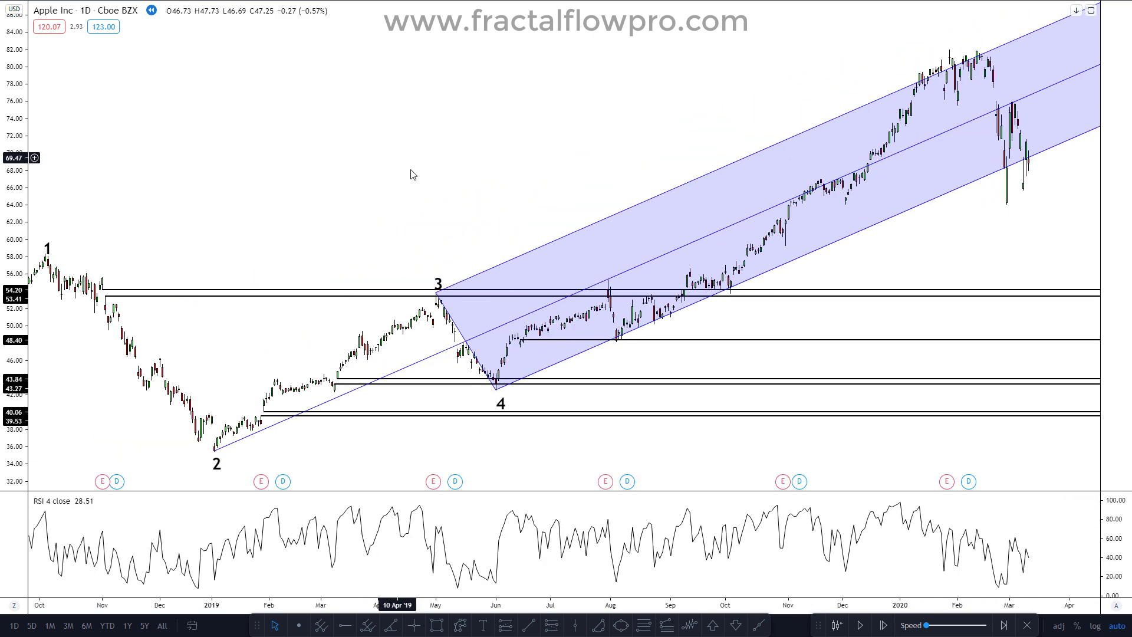
left_click_drag(461, 179, 460, 177)
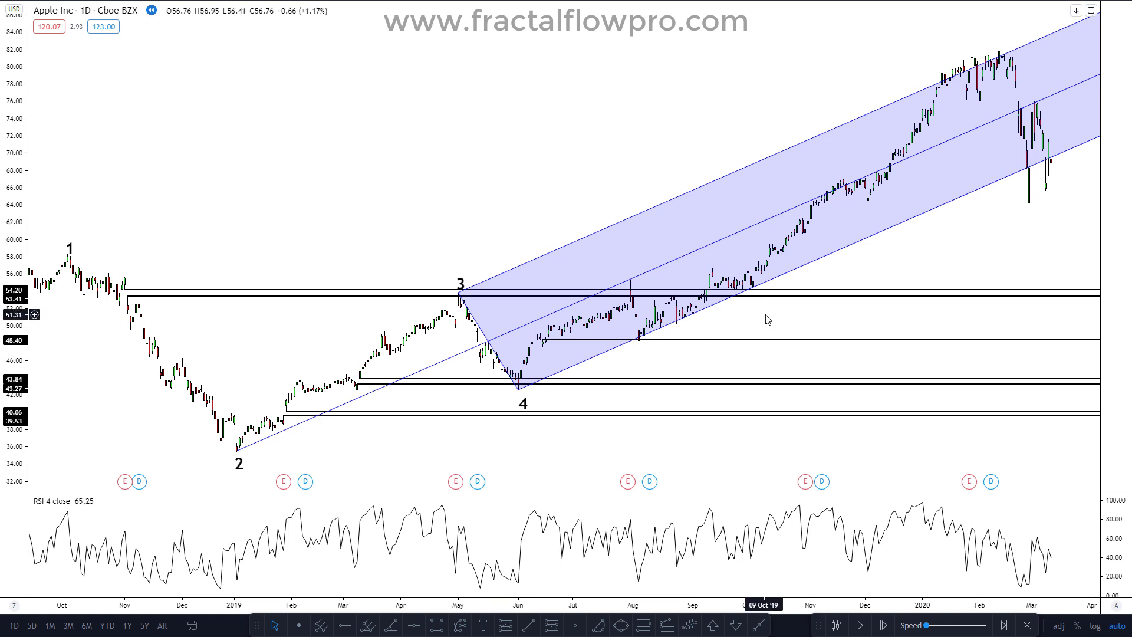